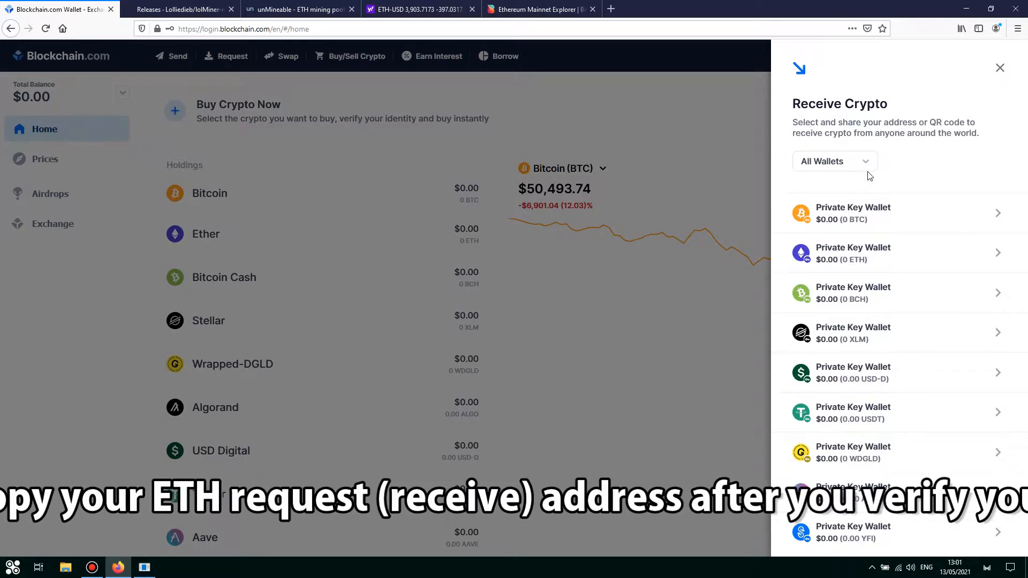
Copy the ETH Private Key Wallet's receive address, then close the receive panel.
left_click(885, 253)
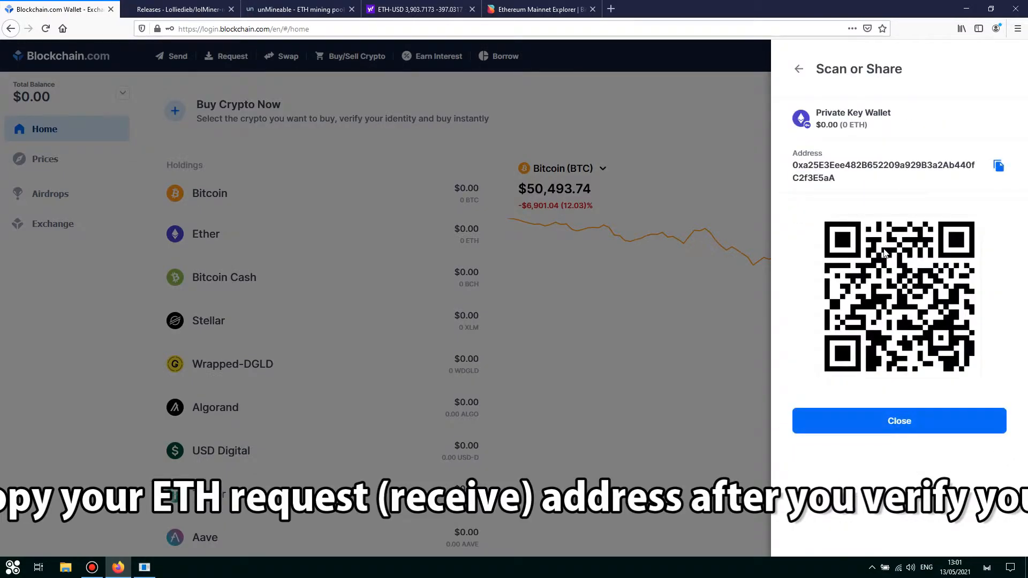
left_click(999, 170)
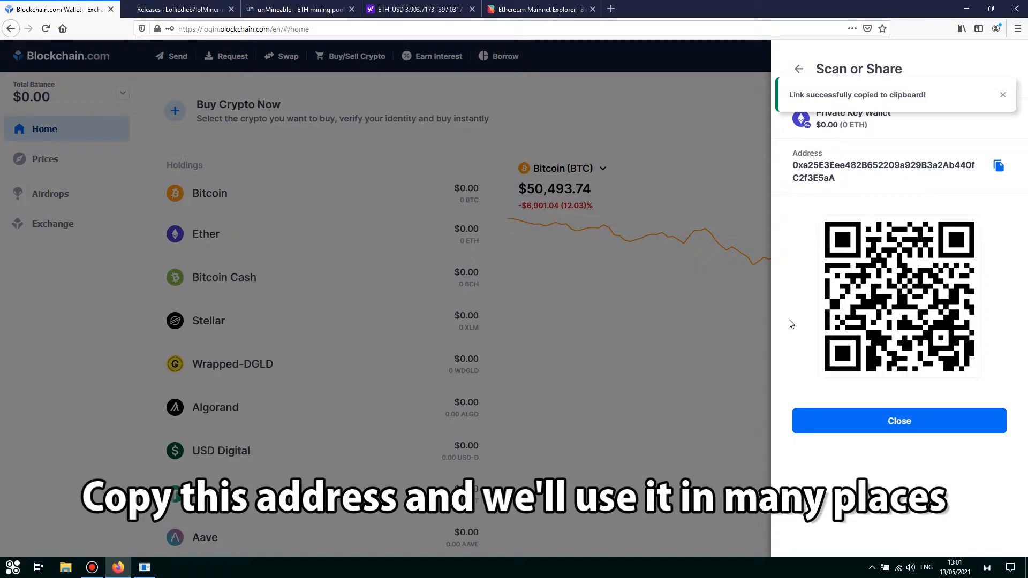
left_click(887, 421)
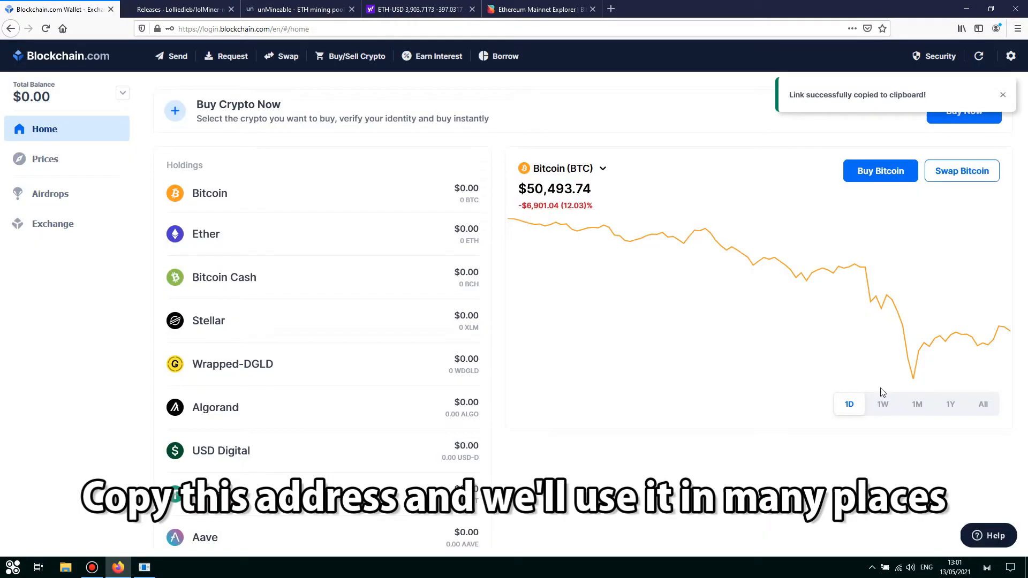
Download lolMiner_v1.26_Win64.zip from the lolMiner 1.26 release assets on GitHub.
left_click(204, 13)
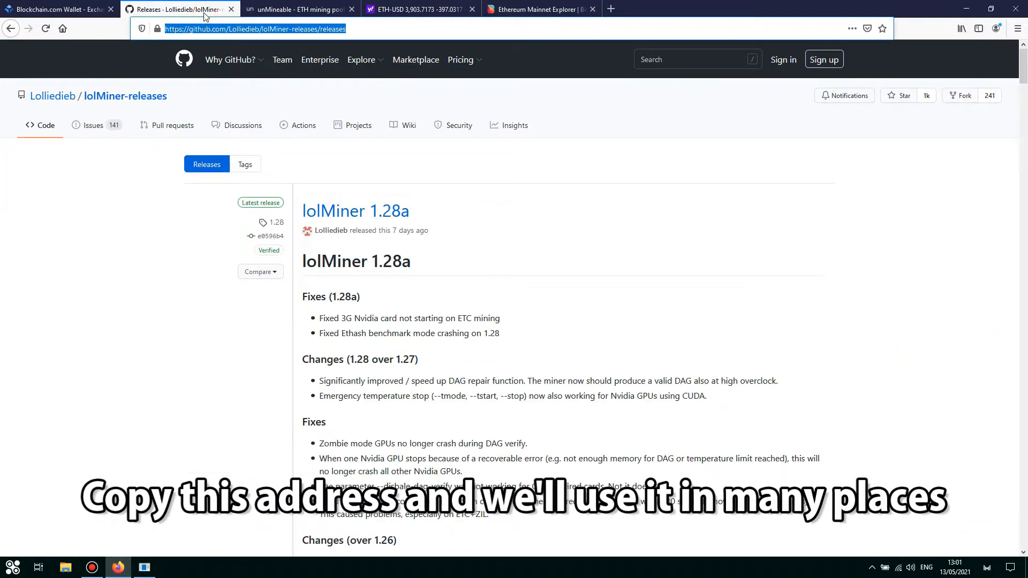
left_click(468, 219)
scroll(469, 222, "down", 3)
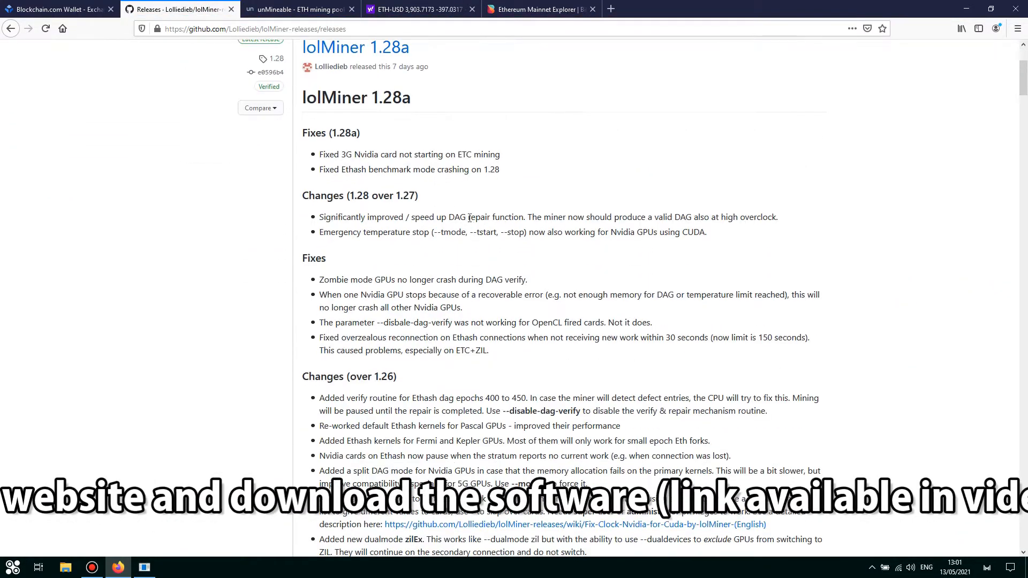
scroll(470, 219, "down", 10)
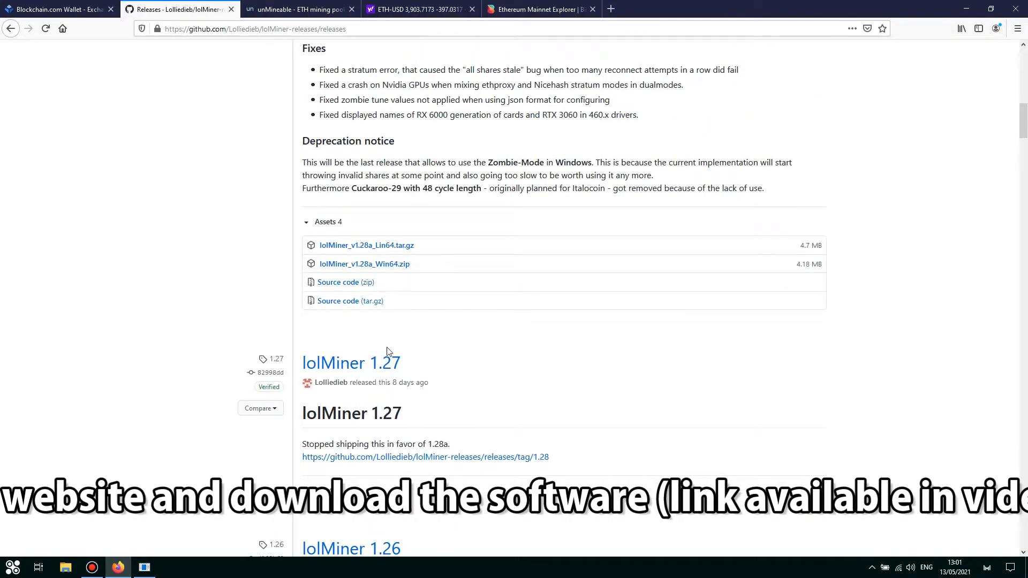
scroll(400, 435, "down", 10)
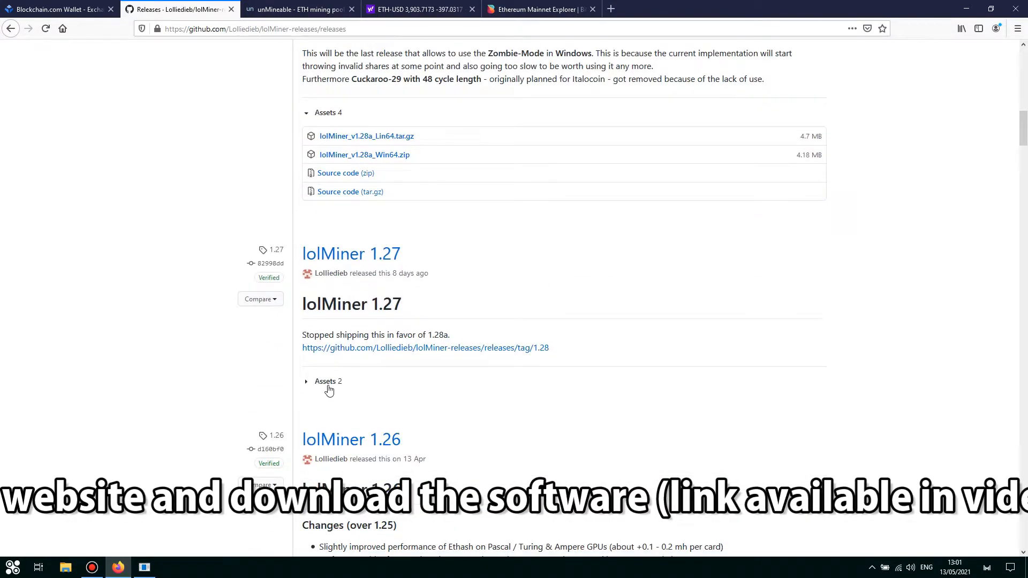
left_click(389, 326)
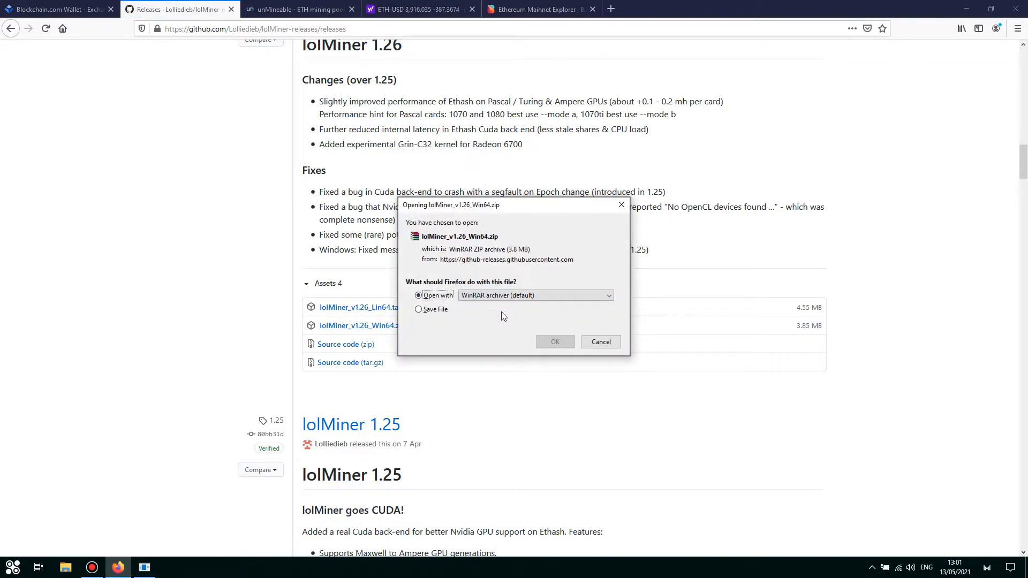
Open the zip in WinRAR, dismiss the licence reminder, and select every file in the 1.26 folder.
left_click(555, 342)
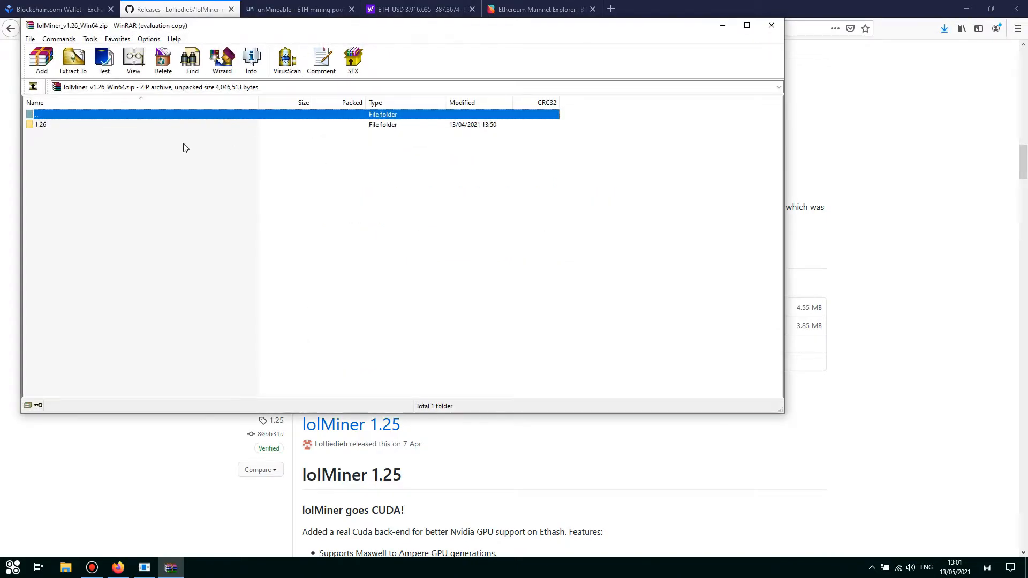
left_click(452, 221)
double_click(64, 126)
left_click_drag(124, 385, 53, 110)
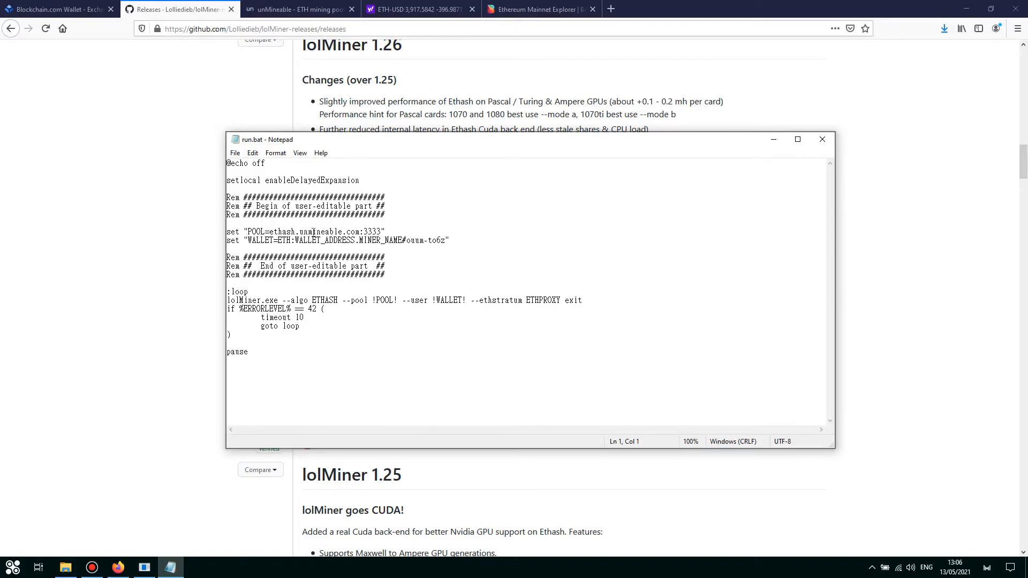
Fill run.bat's WALLET line with the ETH wallet address and worker name GTXMINER.
left_click_drag(296, 240, 353, 240)
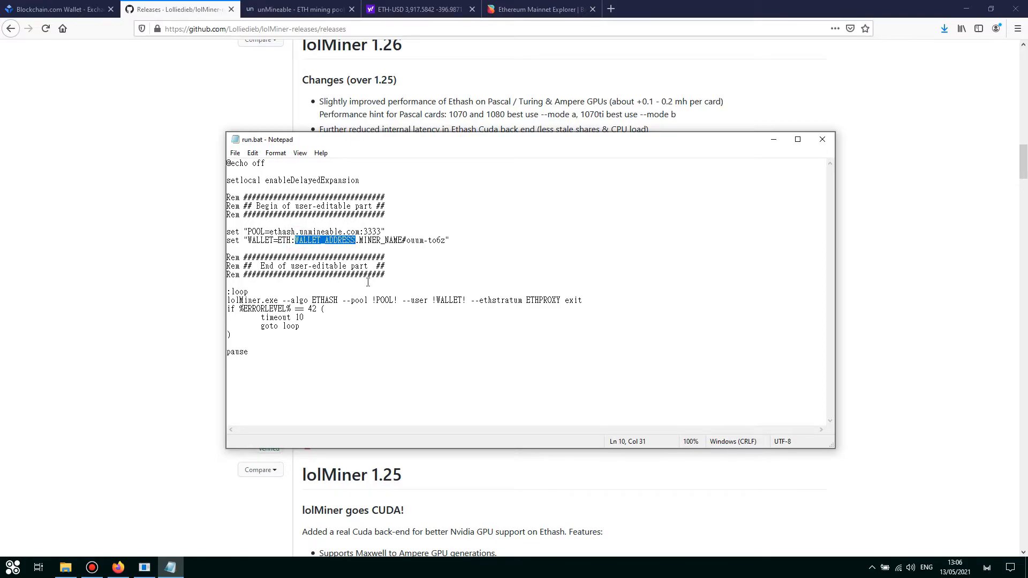
type("0xa25E3Eee482B652209a929B3a2Ab440fC2f3E5aA")
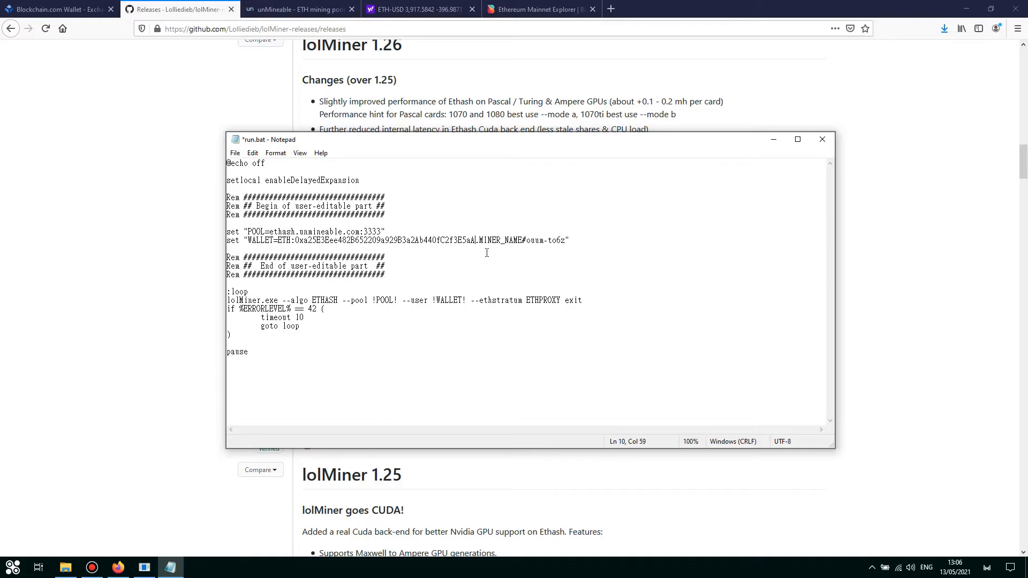
mouse_move(480, 240)
left_mouse_down()
mouse_move(524, 240)
mouse_move(478, 240)
left_mouse_up()
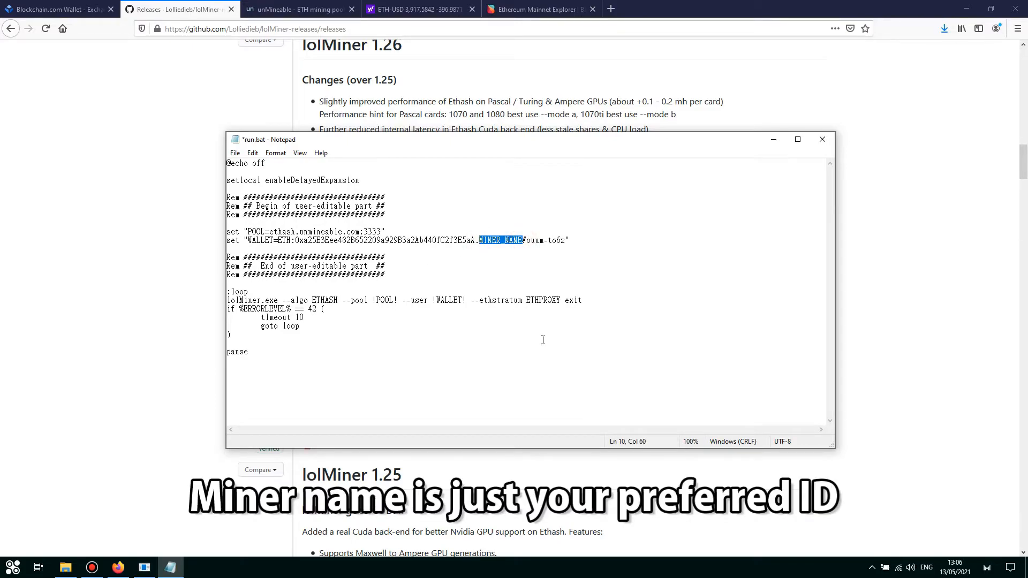
type("GTX")
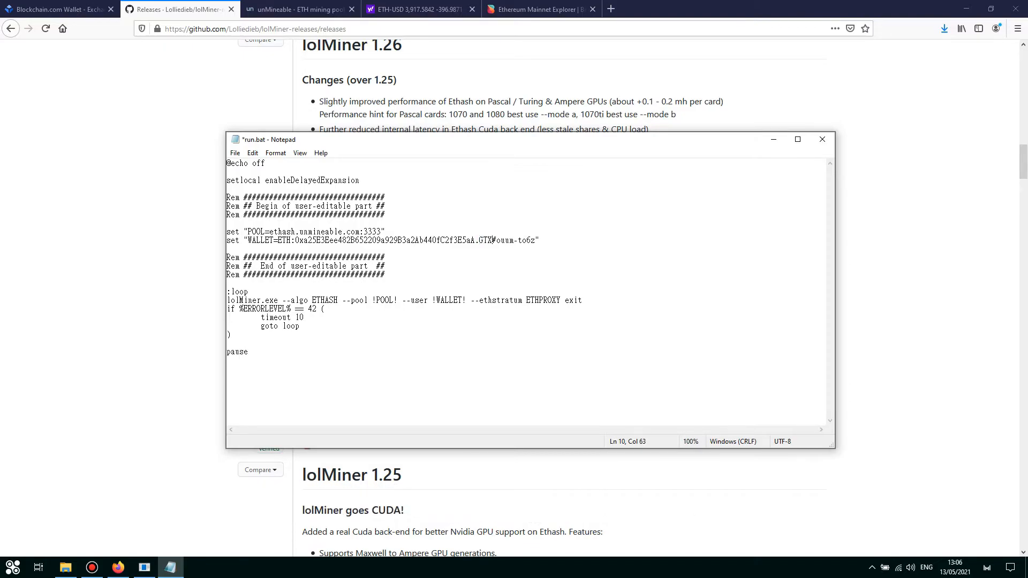
type("MINER")
Save run.bat and minimize Notepad.
left_click(236, 153)
left_click(258, 201)
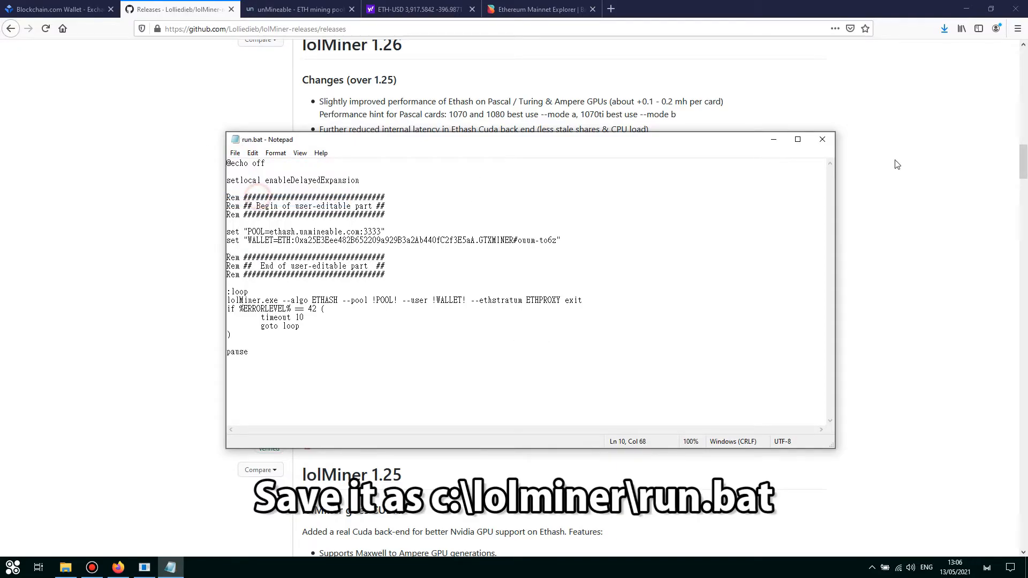
left_click(780, 139)
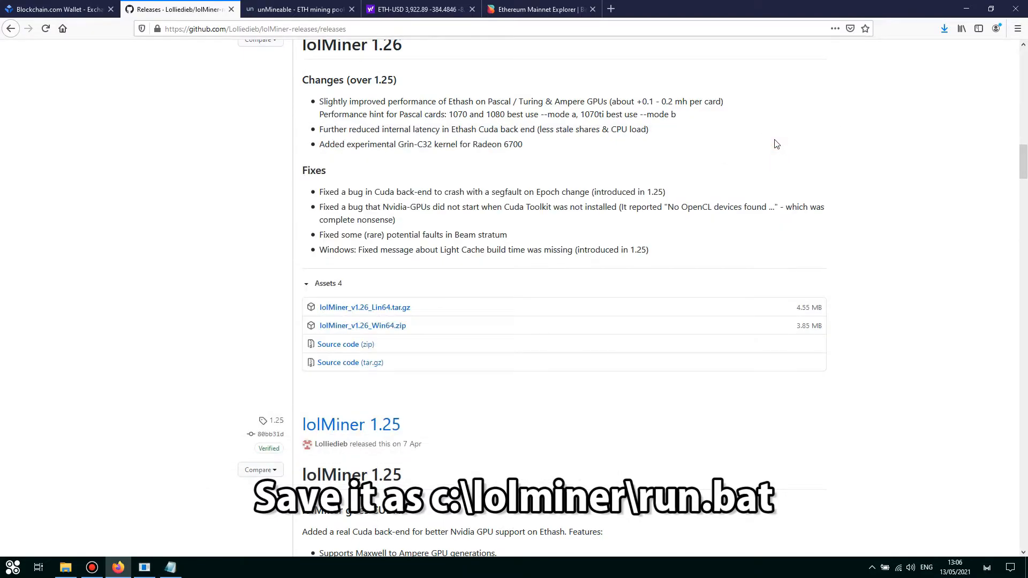
Run run.bat from C:\lolminer to start lolMiner mining on ethash.unmineable.com:3333.
left_click(65, 567)
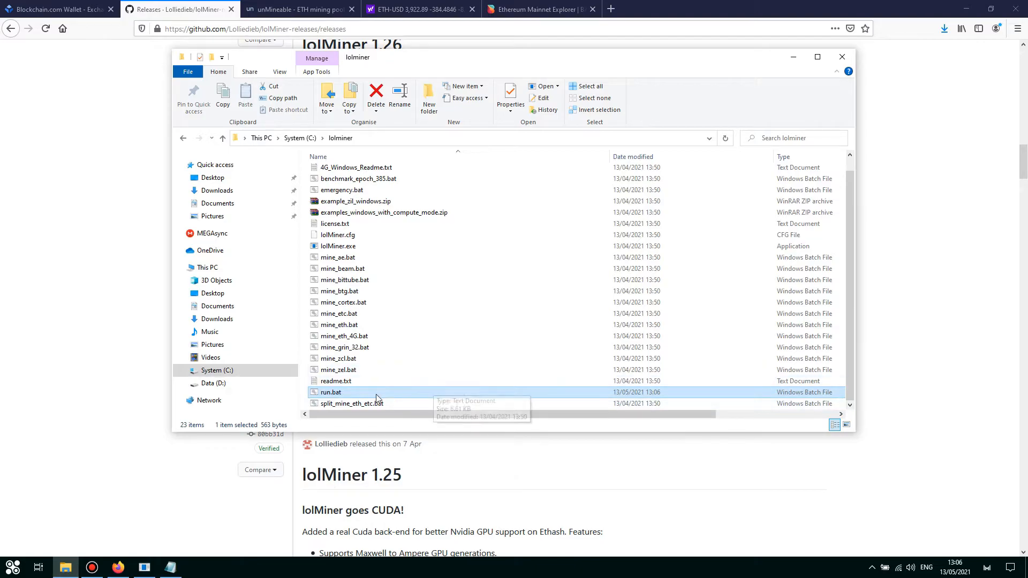
double_click(337, 394)
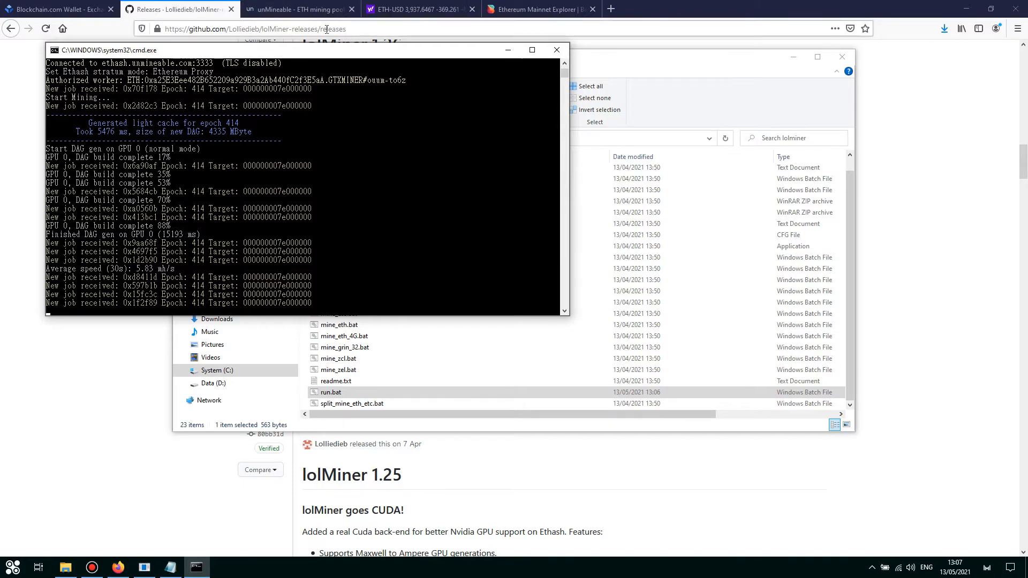
Look up the ETH wallet address on unMineable, showing zero balance and no workers online.
left_click(307, 11)
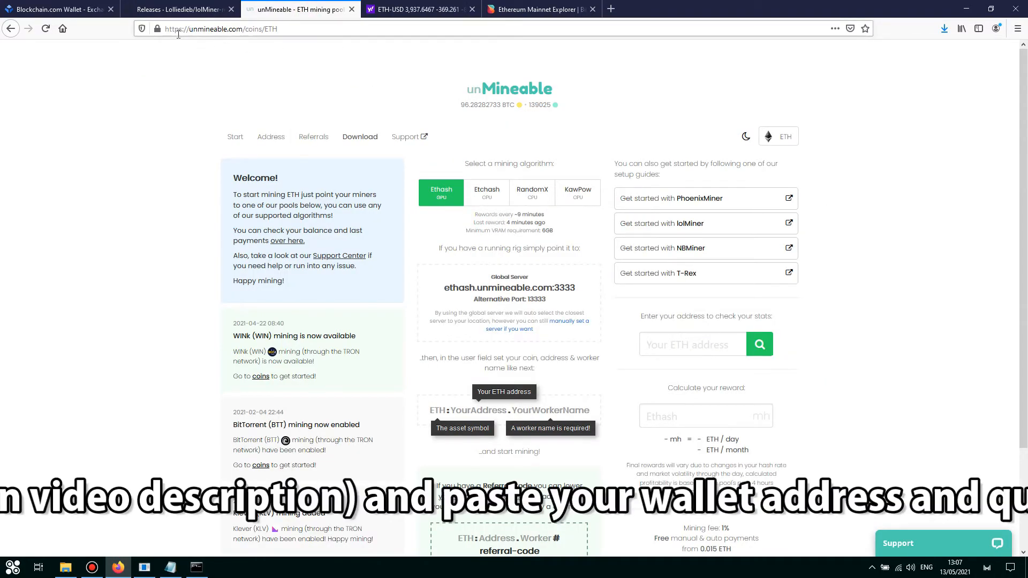
left_click(321, 30)
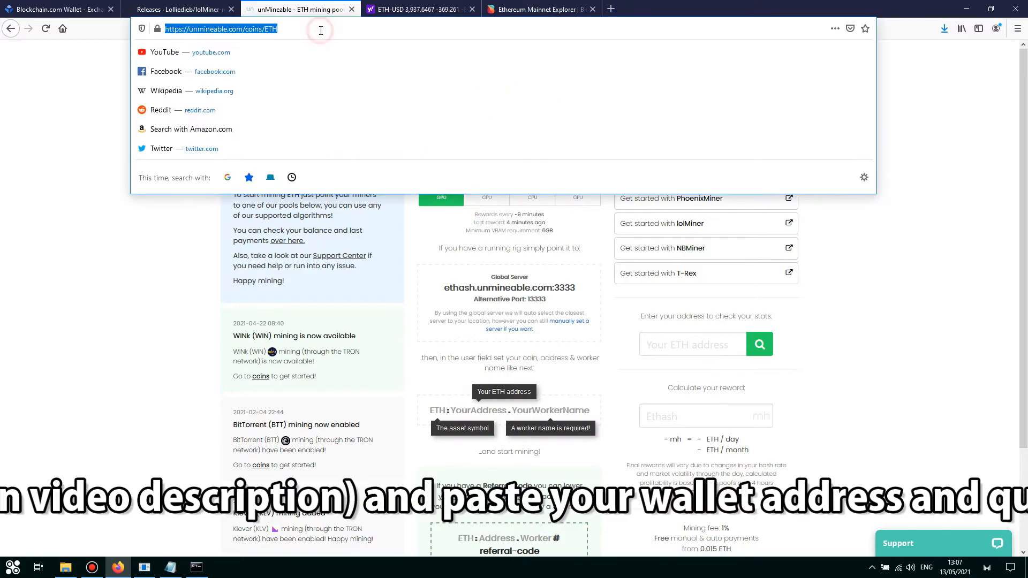
left_click(105, 83)
left_click(687, 346)
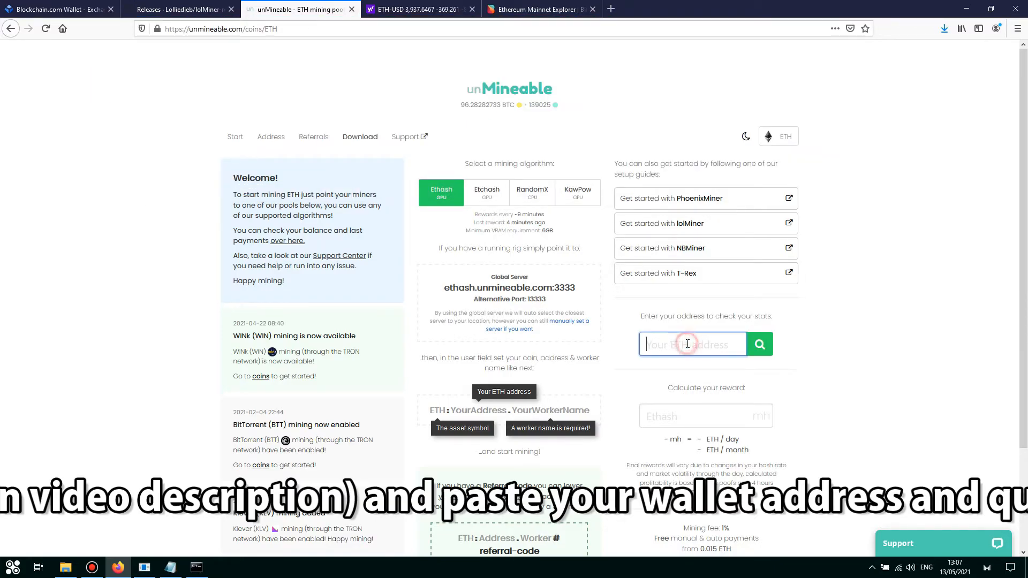
key("ctrl+v")
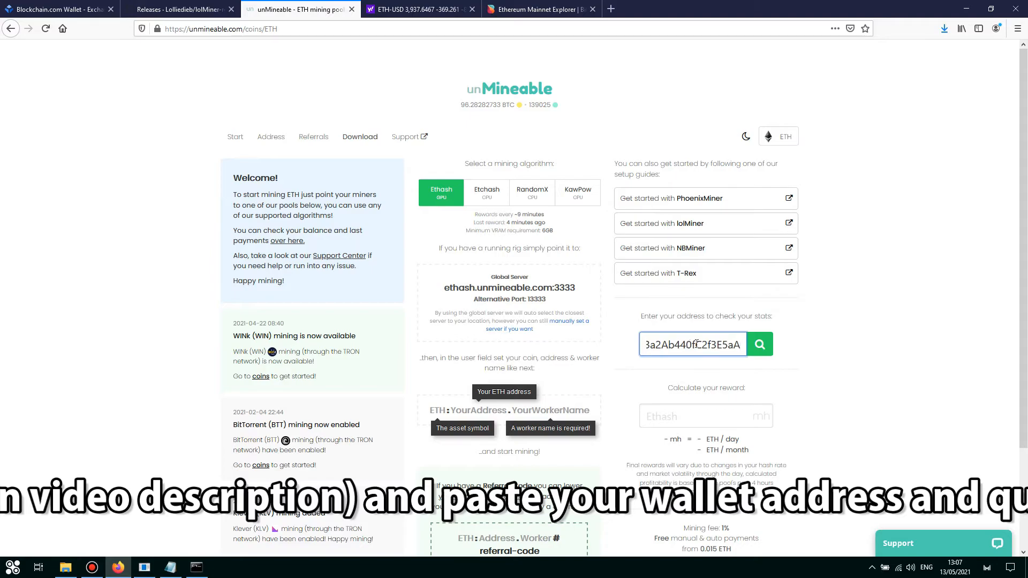
left_click(766, 345)
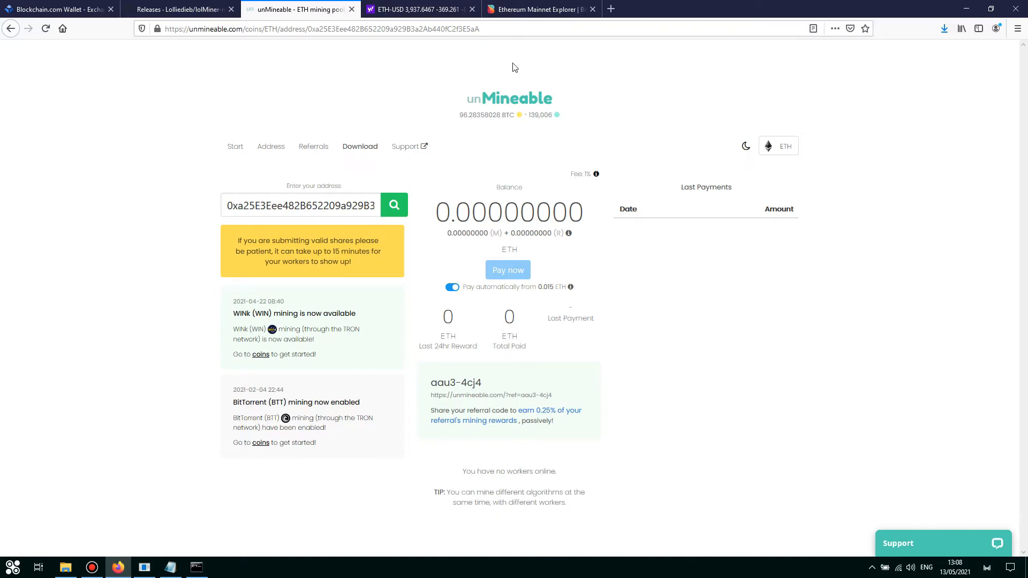
left_click(448, 12)
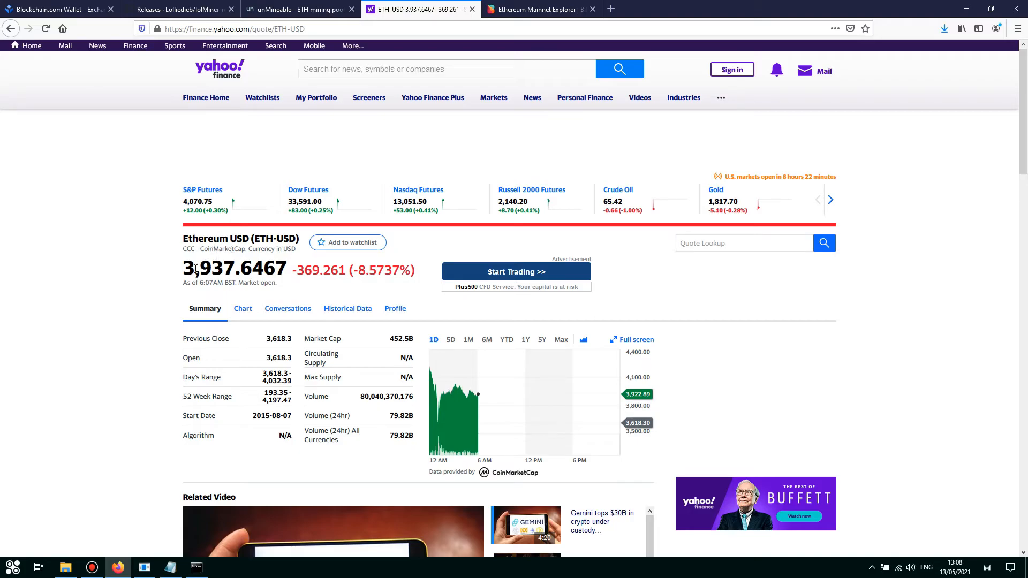
Check the ETH-USD quote of 3,937.6467, then switch to the Bitquery Ethereum Mainnet explorer.
left_click(338, 28)
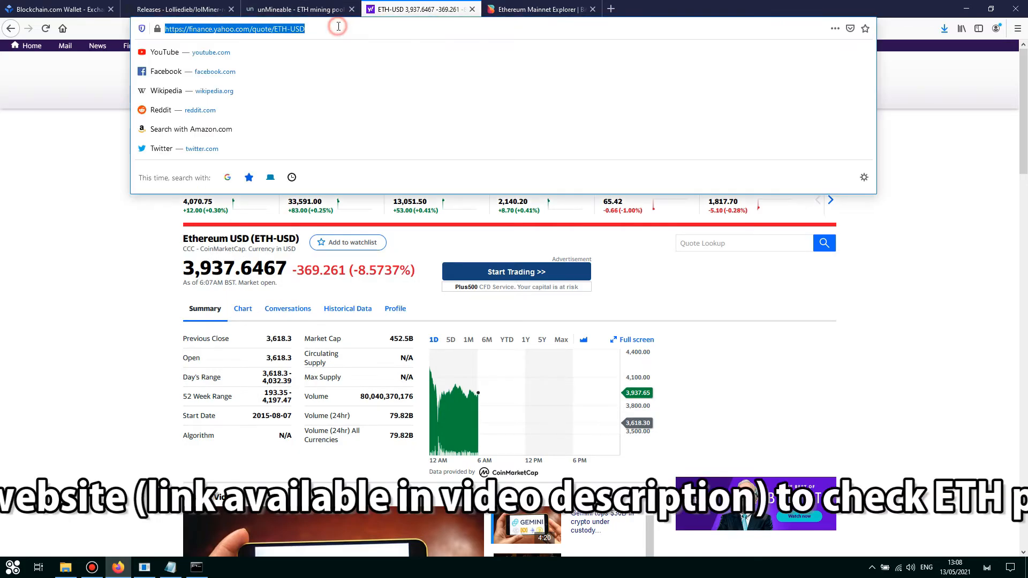
left_click(337, 28)
left_click(15, 173)
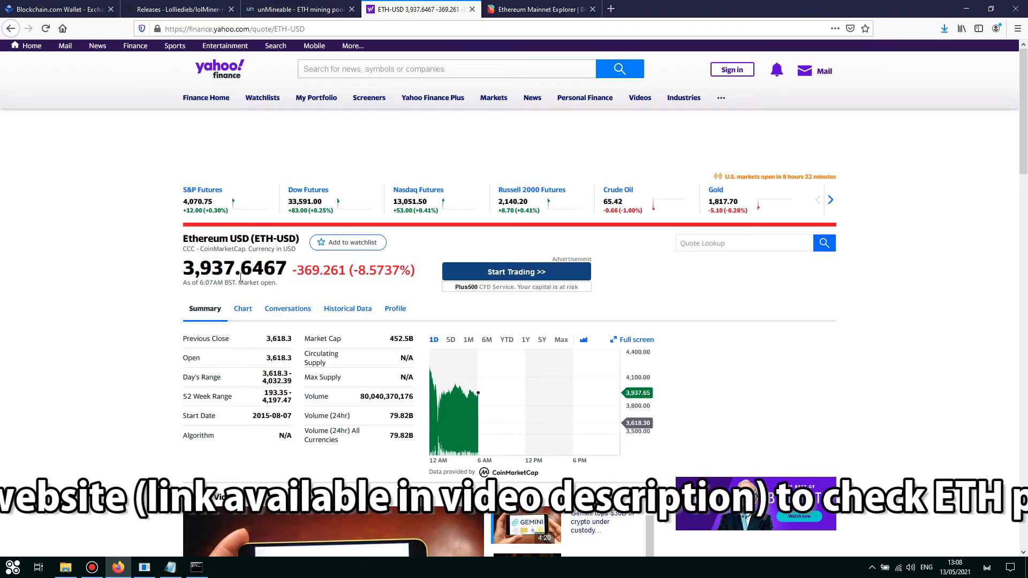
left_click(541, 11)
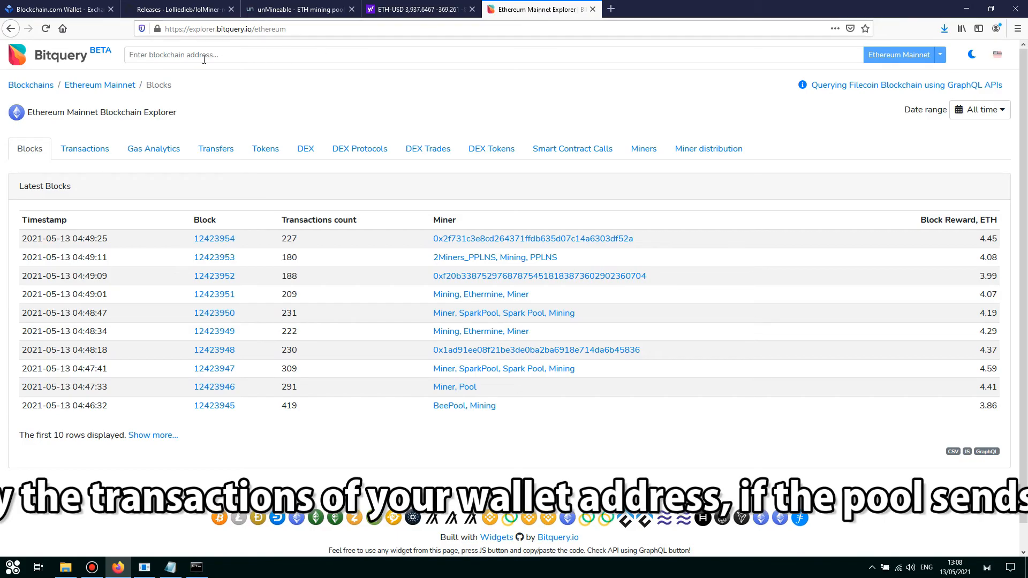
Search Bitquery's Ethereum Mainnet explorer for the pasted ETH wallet address.
left_click(323, 29)
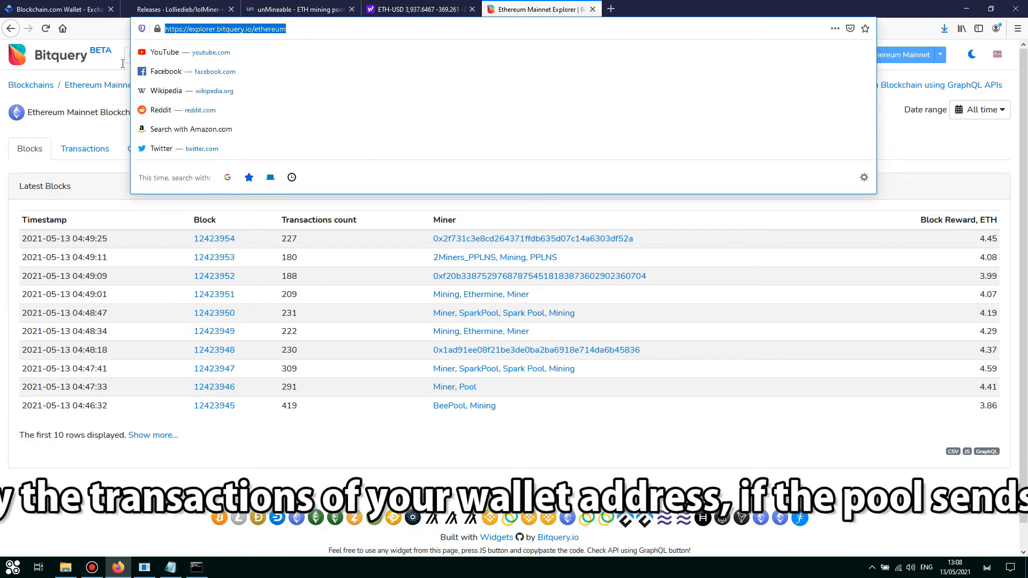
left_click(91, 103)
left_click(205, 55)
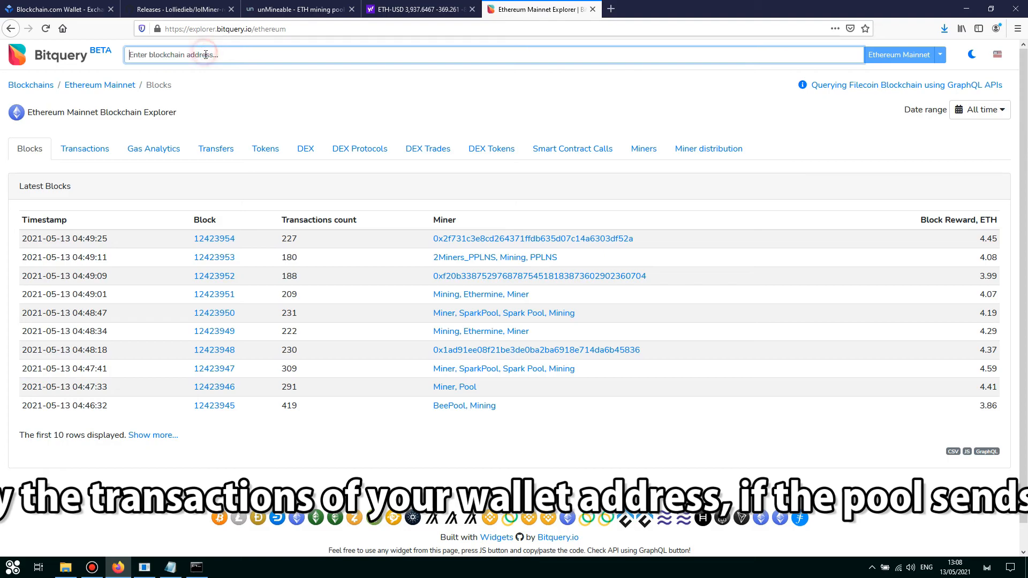
type("0xa25E3Eee482B652109a929B3a2Ab440fC2f3E5aA")
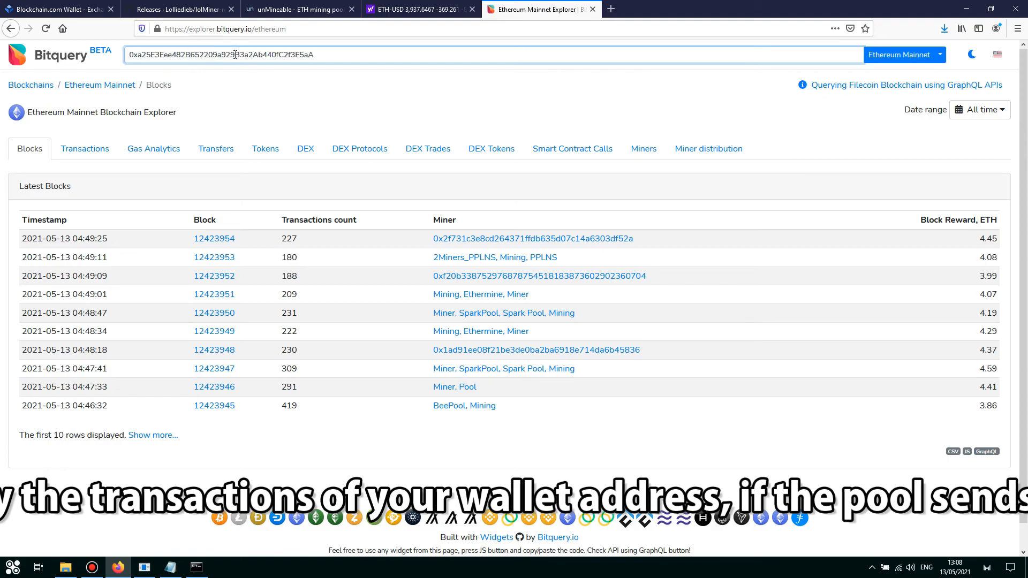
left_click(911, 56)
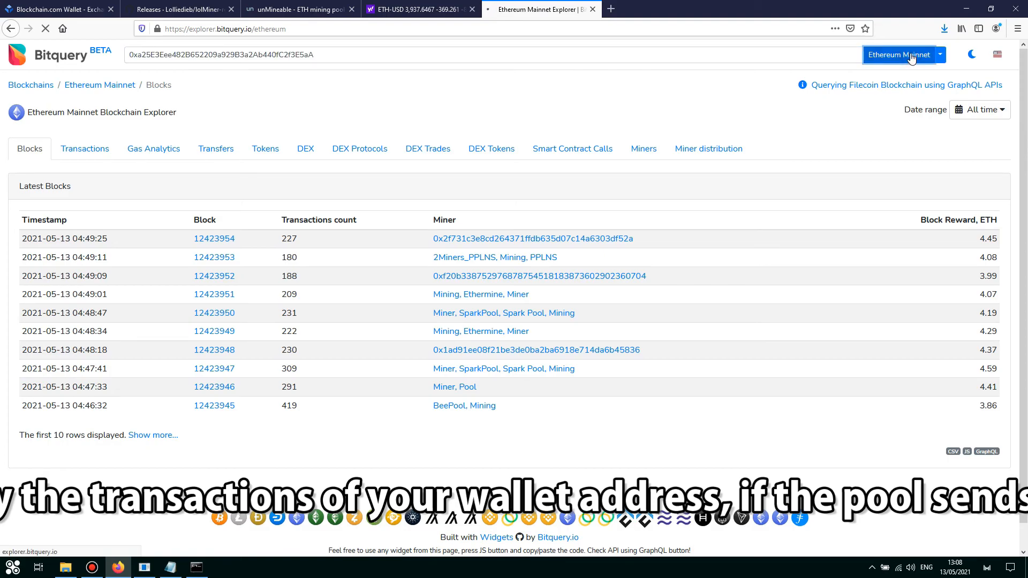